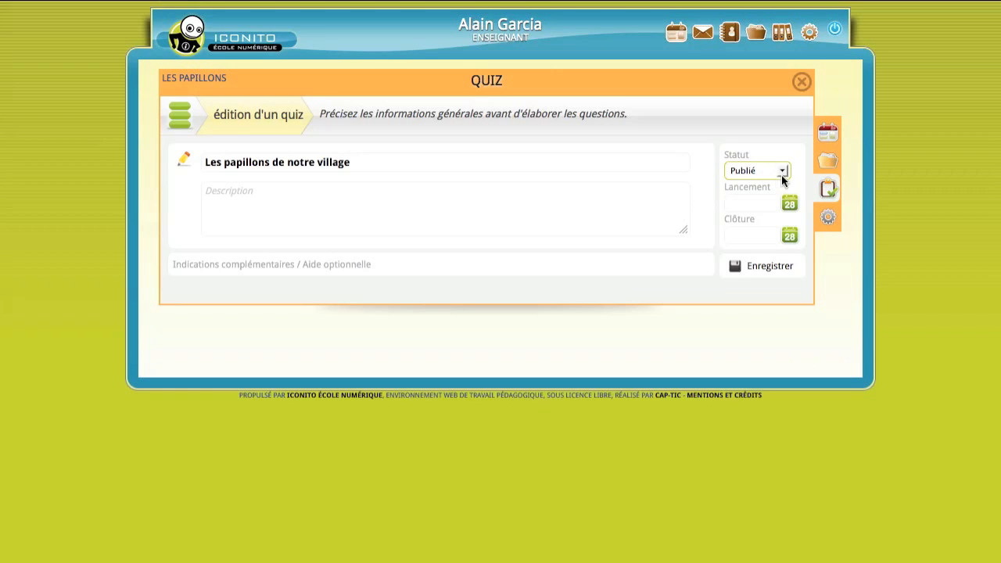
- Set the status of the quiz "Les papillons de notre village" to Non publié and save its general information
{"action": "left_click", "coordinate": [783, 173]}
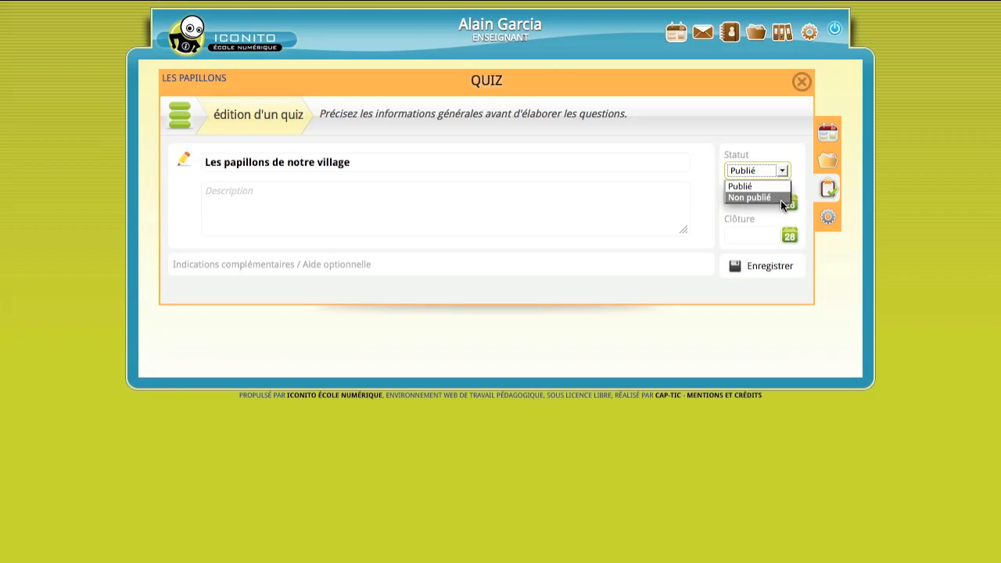
{"action": "left_click", "coordinate": [780, 199]}
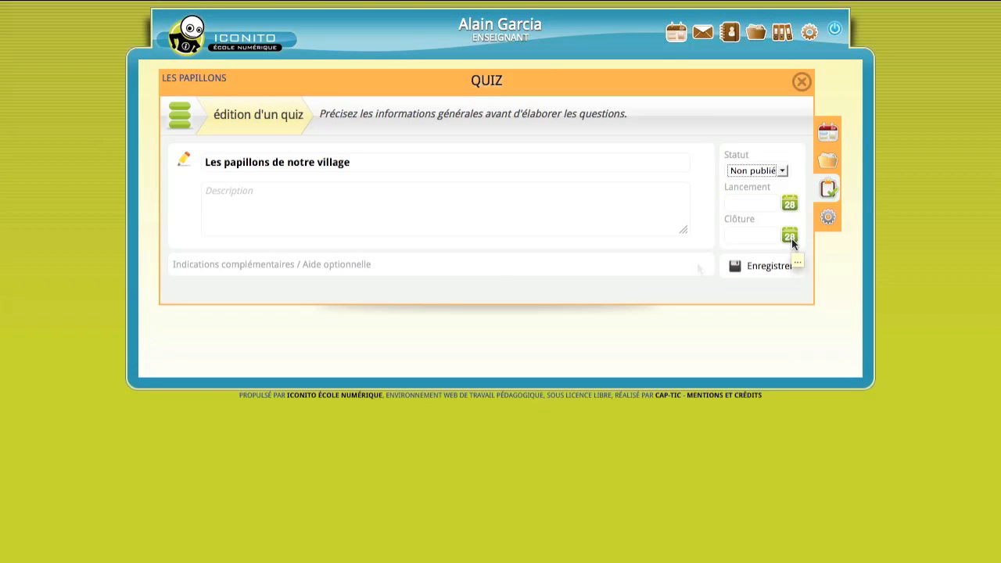
{"action": "left_click", "coordinate": [747, 268]}
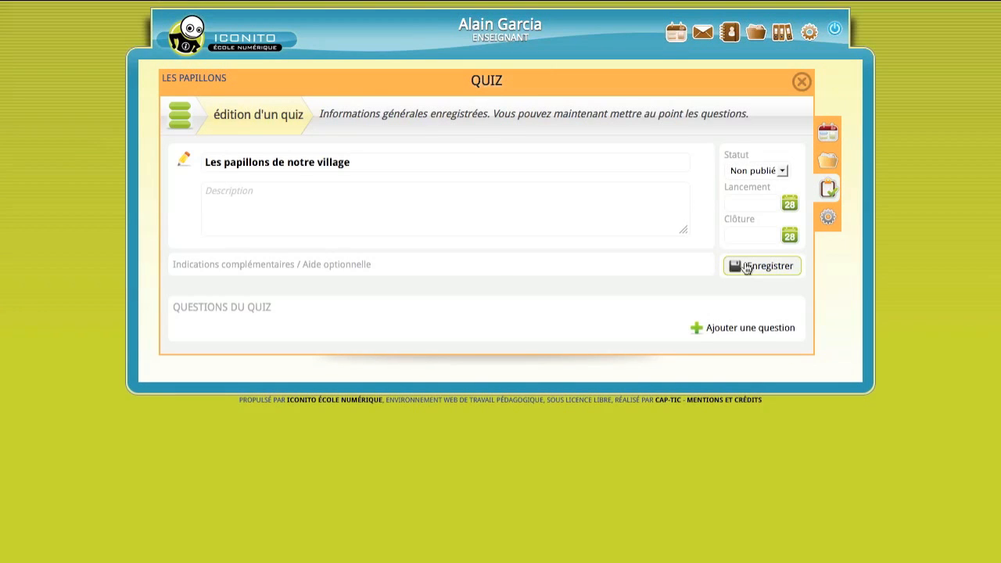
- Add a question to the quiz with the short statement "Quel est le nom de ce papillon ?"
{"action": "left_click", "coordinate": [718, 332]}
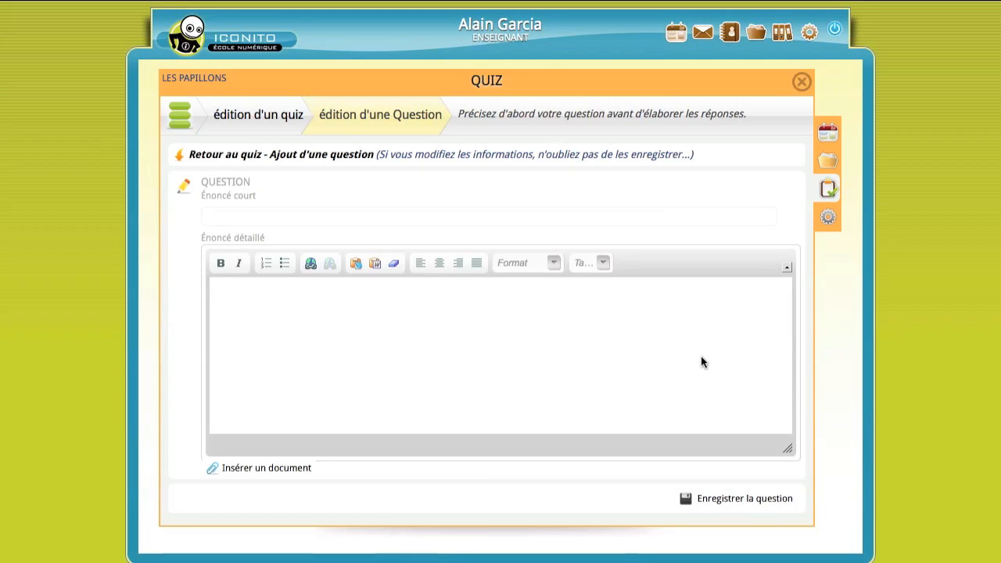
{"action": "left_click", "coordinate": [581, 218]}
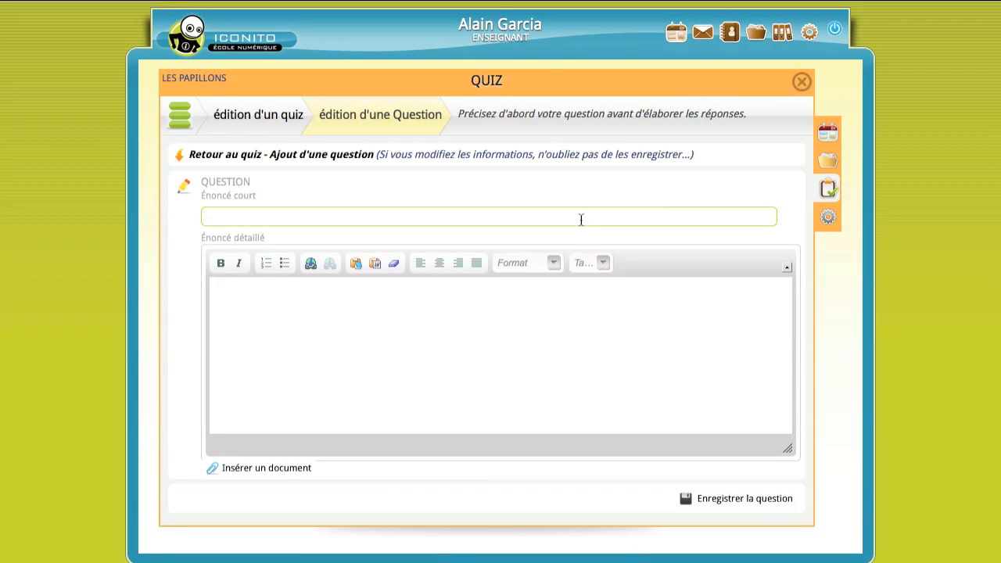
{"action": "type", "text": "Quel est le nom de ce papillon"}
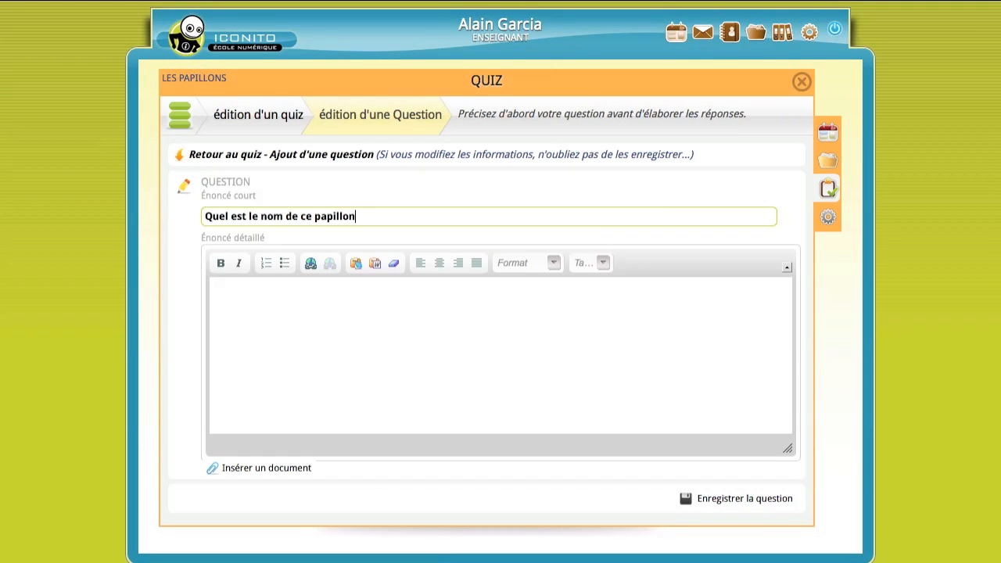
{"action": "type", "text": " ?"}
{"action": "left_click", "coordinate": [255, 444]}
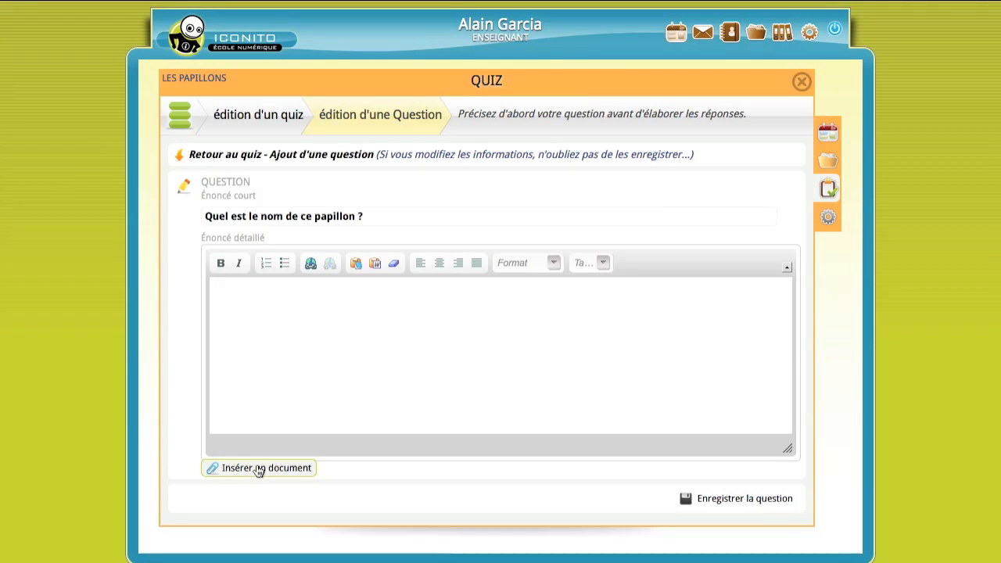
- Insert machaon2.jpg from the Les papillons folder into the detailed statement and save the question
{"action": "left_click", "coordinate": [258, 468]}
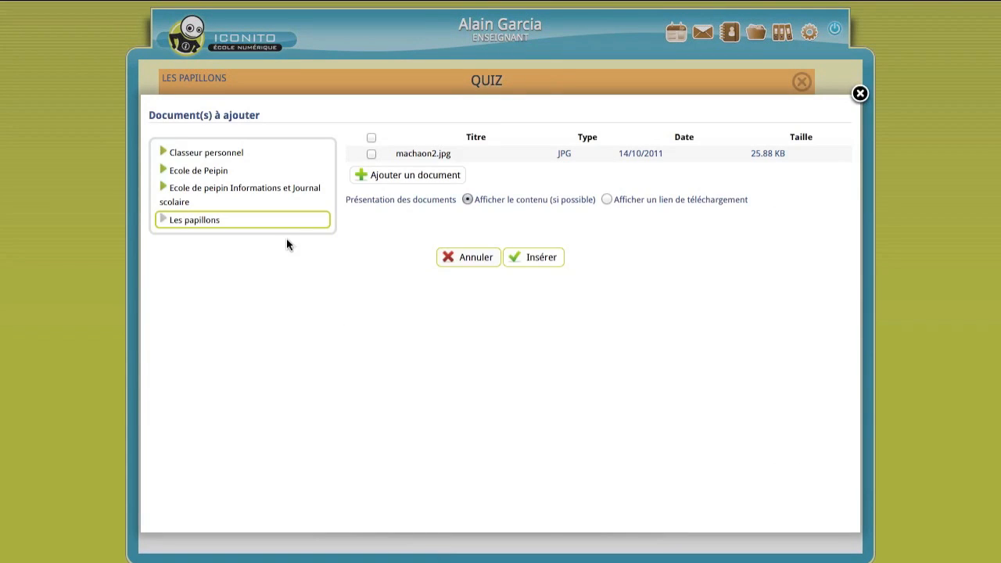
{"action": "left_click", "coordinate": [372, 154]}
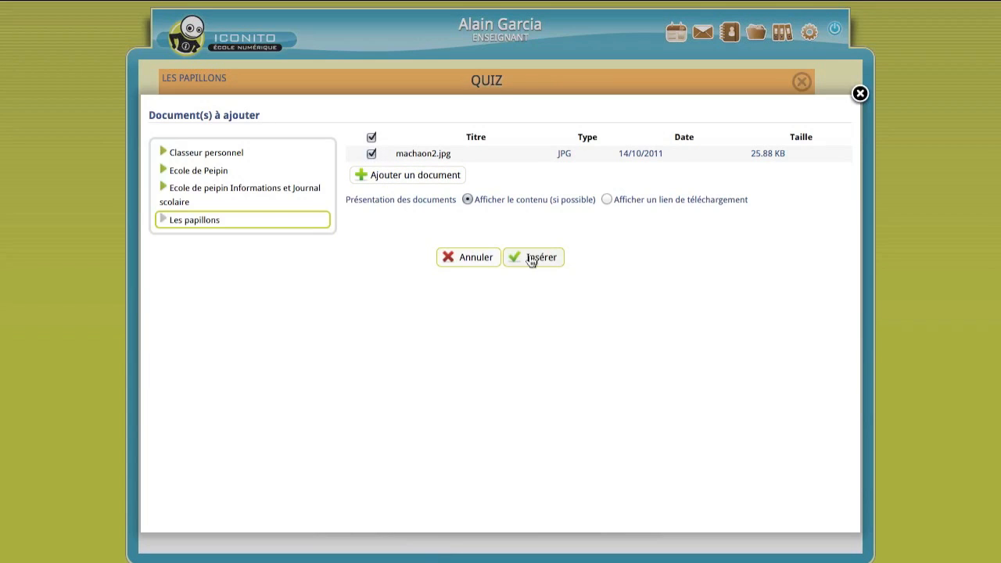
{"action": "left_click", "coordinate": [532, 258]}
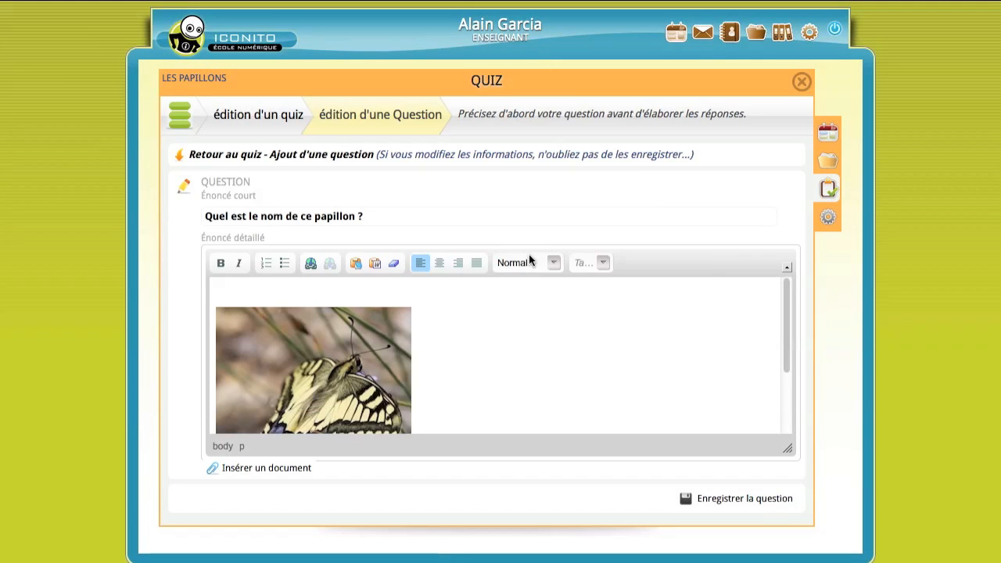
{"action": "scroll", "coordinate": [528, 314], "scroll_direction": "down", "scroll_amount": 2}
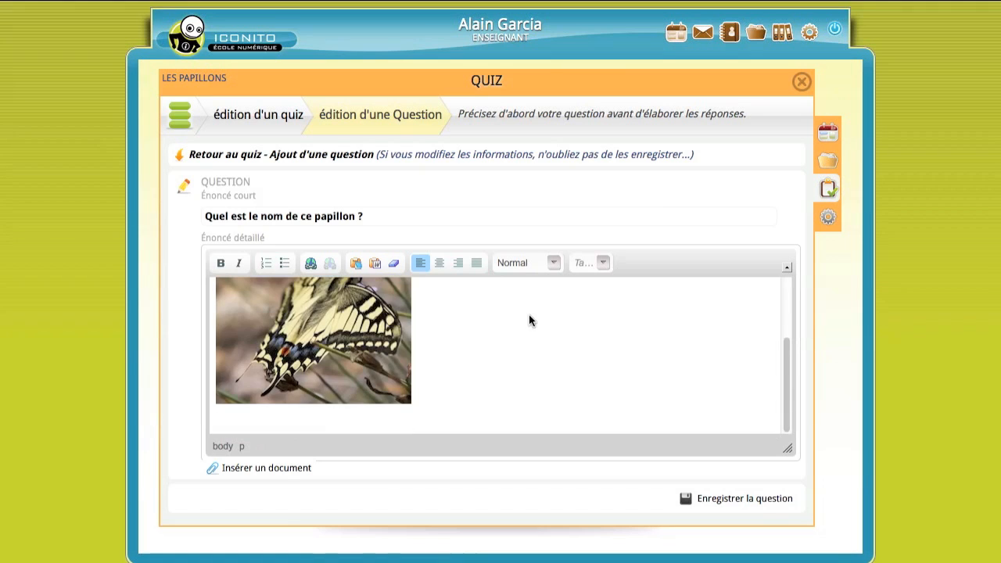
{"action": "left_click", "coordinate": [713, 497]}
- Enter "Le machaon" as the first answer proposition and mark it as correct
{"action": "scroll", "coordinate": [641, 479], "scroll_direction": "down", "scroll_amount": 2}
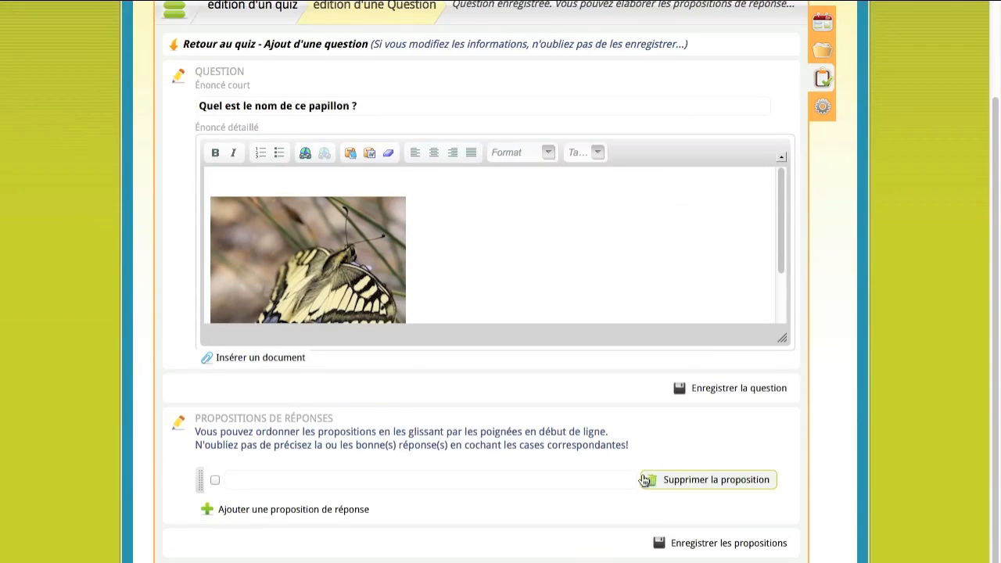
{"action": "left_click", "coordinate": [215, 479]}
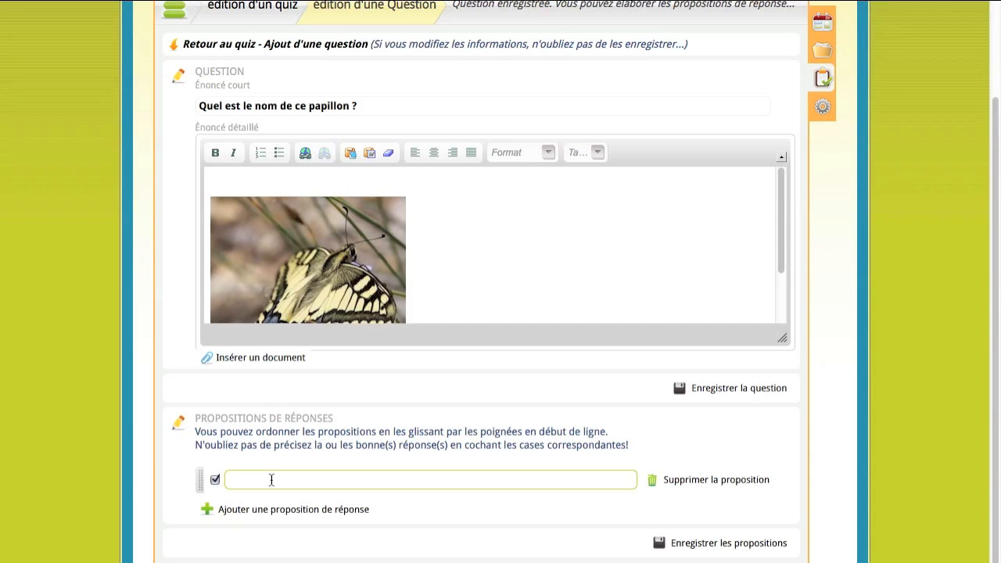
{"action": "type", "text": "Le machaon"}
- Add the incorrect answer propositions "Le macmahon" and "Le macaron", and save the propositions
{"action": "left_click", "coordinate": [319, 509]}
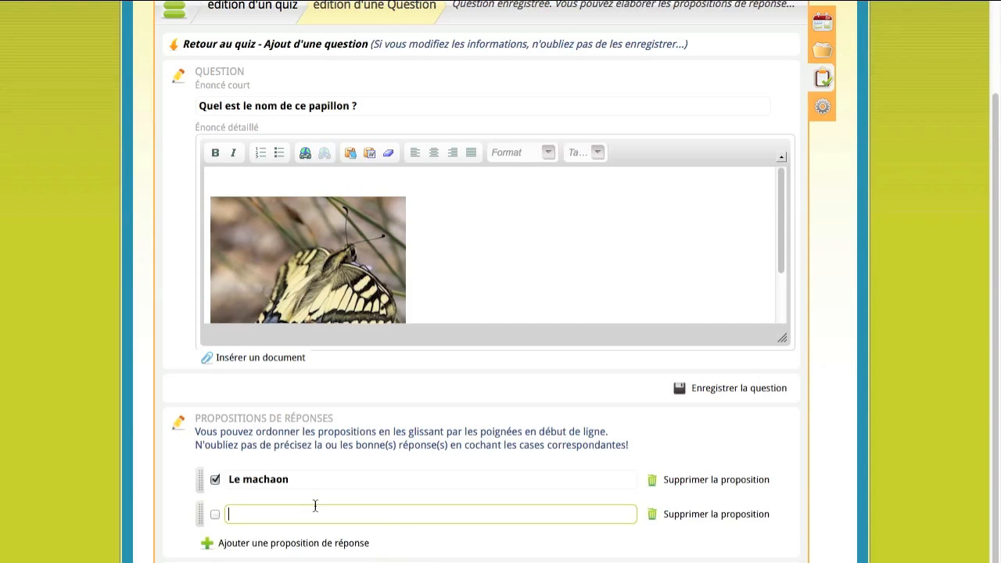
{"action": "type", "text": "Le macmahon"}
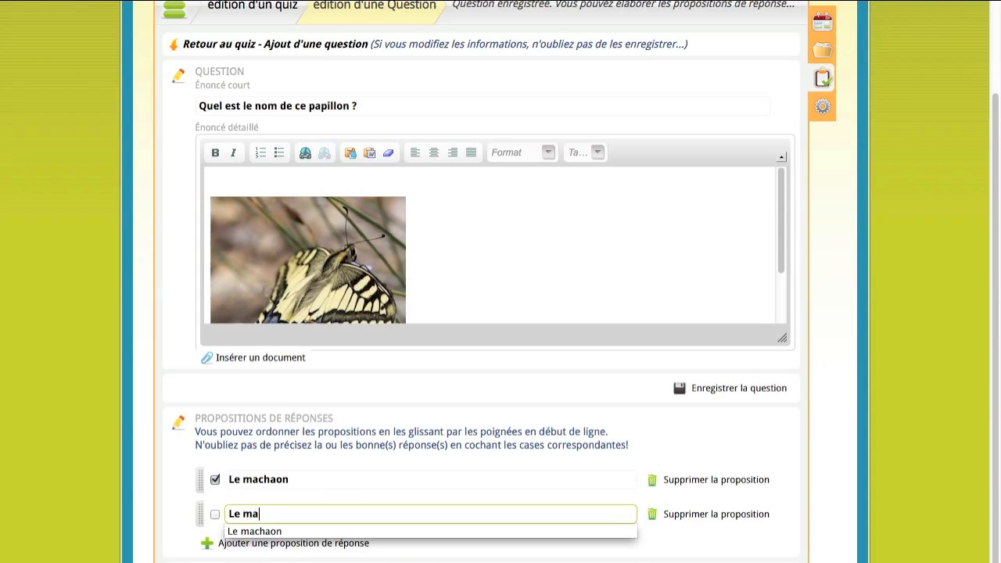
{"action": "left_click", "coordinate": [334, 550]}
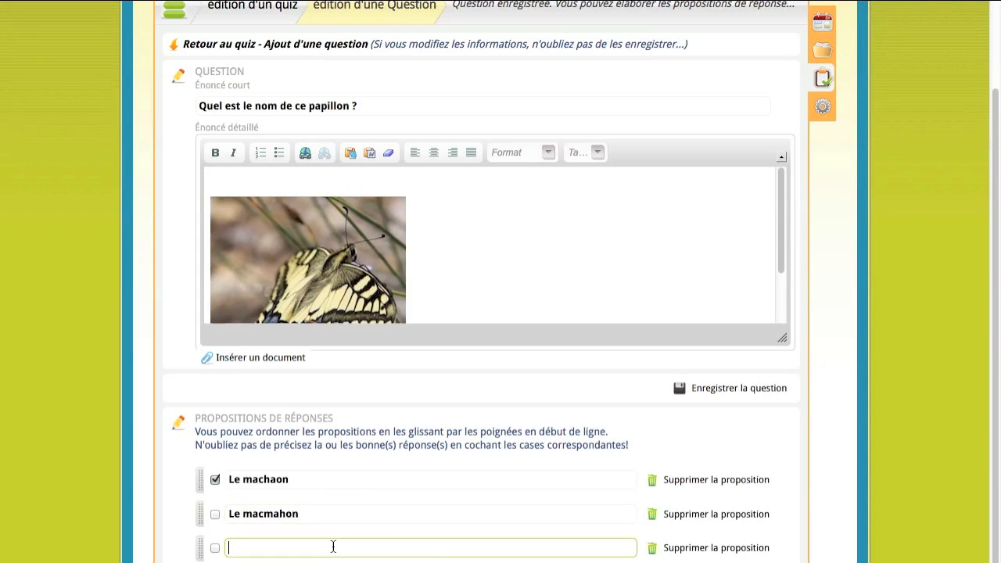
{"action": "type", "text": "L"}
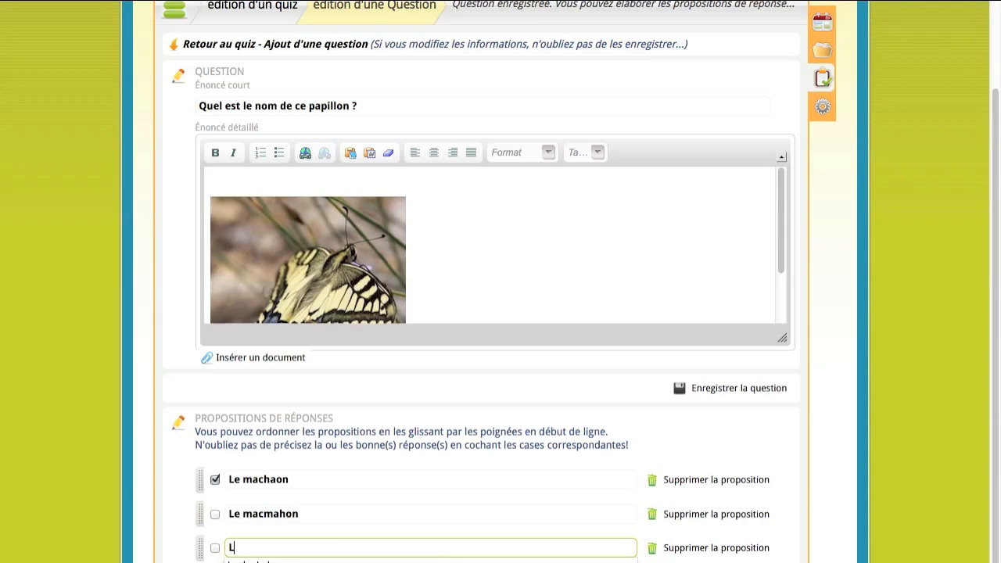
{"action": "type", "text": "e macaron"}
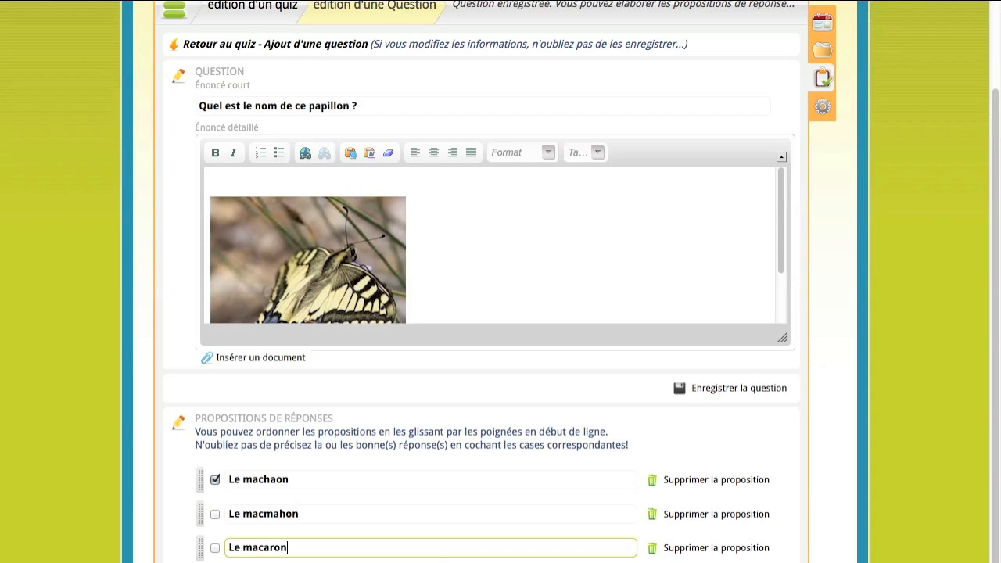
{"action": "scroll", "coordinate": [475, 554], "scroll_direction": "down", "scroll_amount": 2}
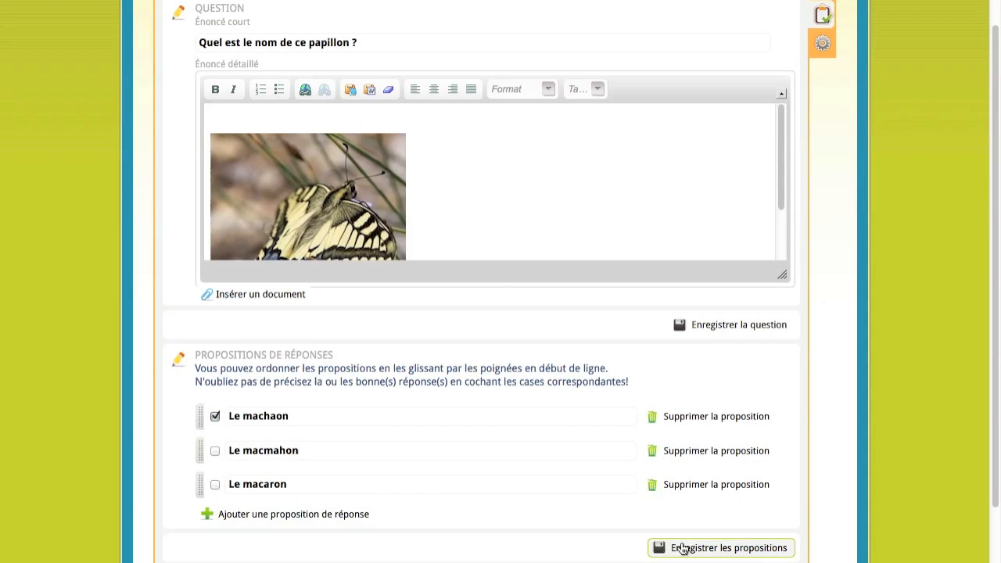
{"action": "left_click", "coordinate": [682, 549]}
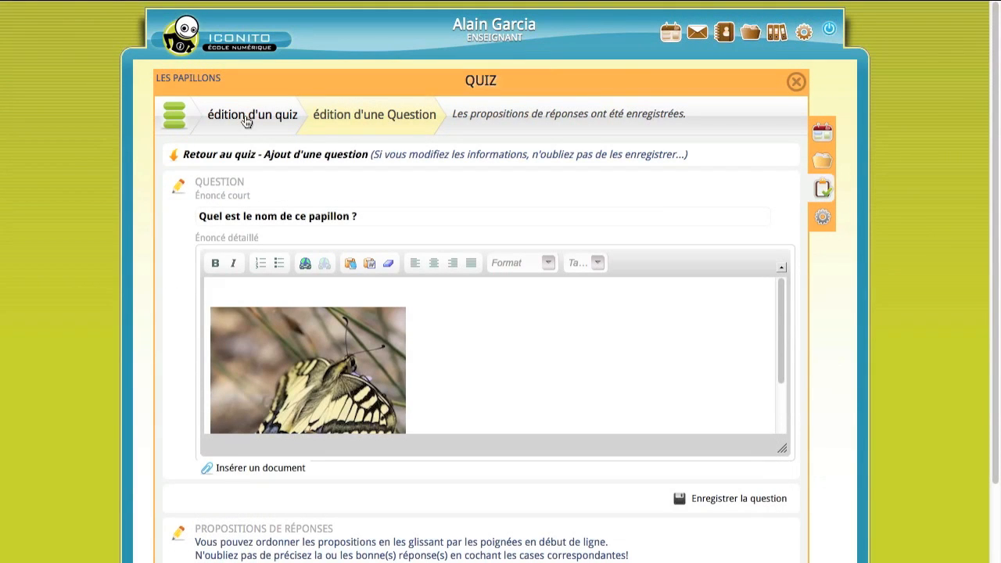
- Return to the quiz and add a second question with the short statement "Ce papillon se nomme le vulcain:"
{"action": "left_click", "coordinate": [334, 153]}
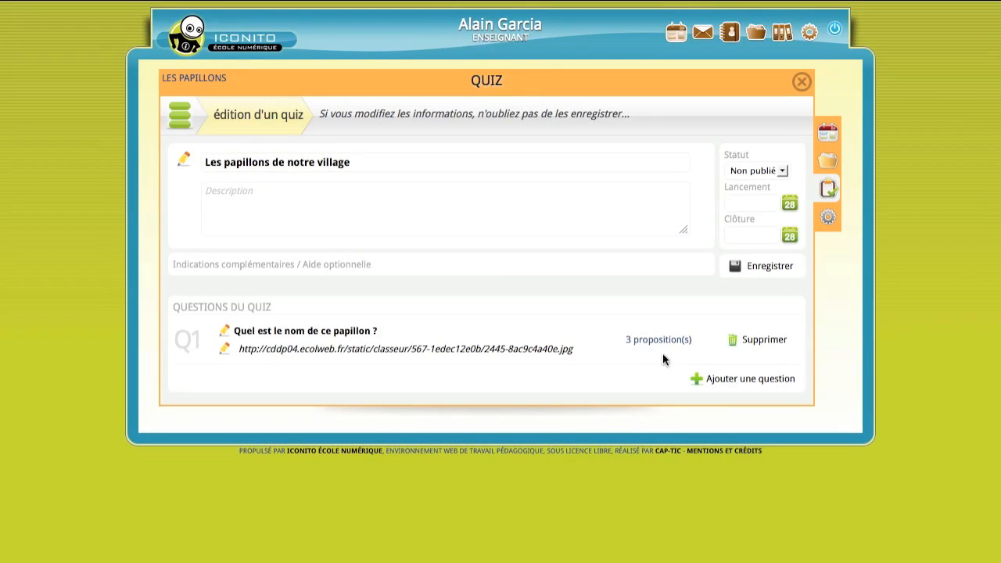
{"action": "left_click", "coordinate": [694, 379]}
{"action": "left_click", "coordinate": [419, 218]}
{"action": "type", "text": "Ce papillon se nomm"}
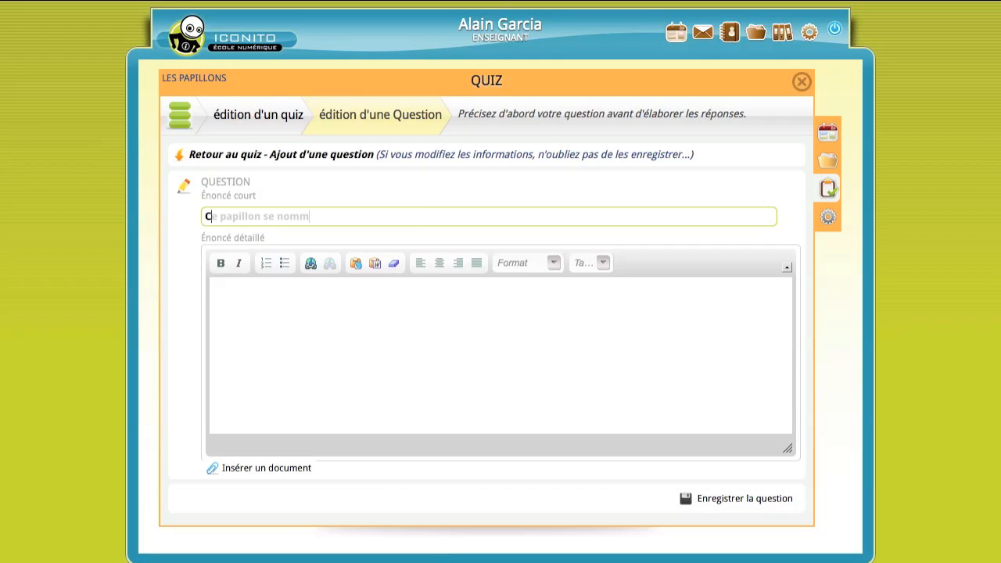
{"action": "type", "text": "e le vulcain"}
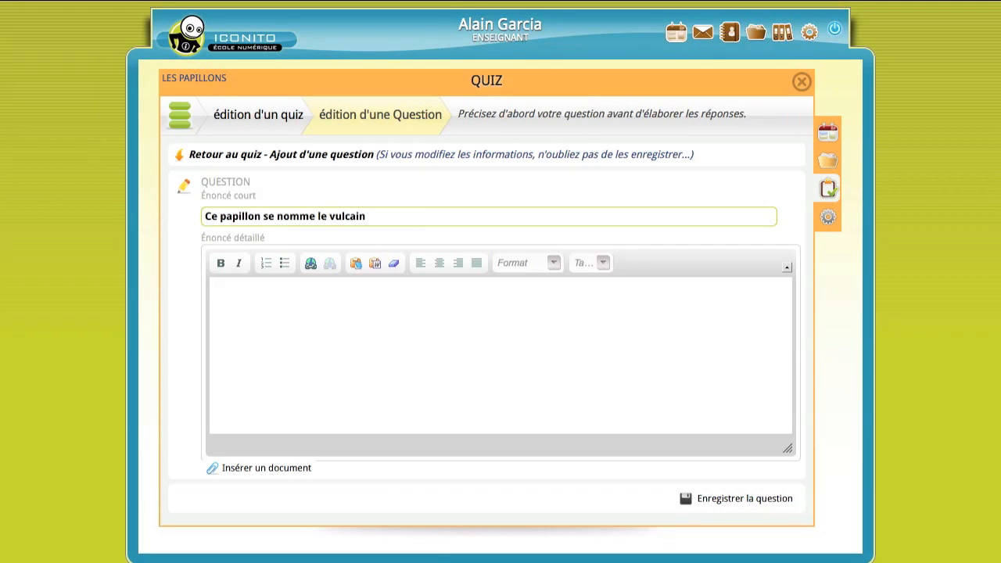
{"action": "type", "text": ":"}
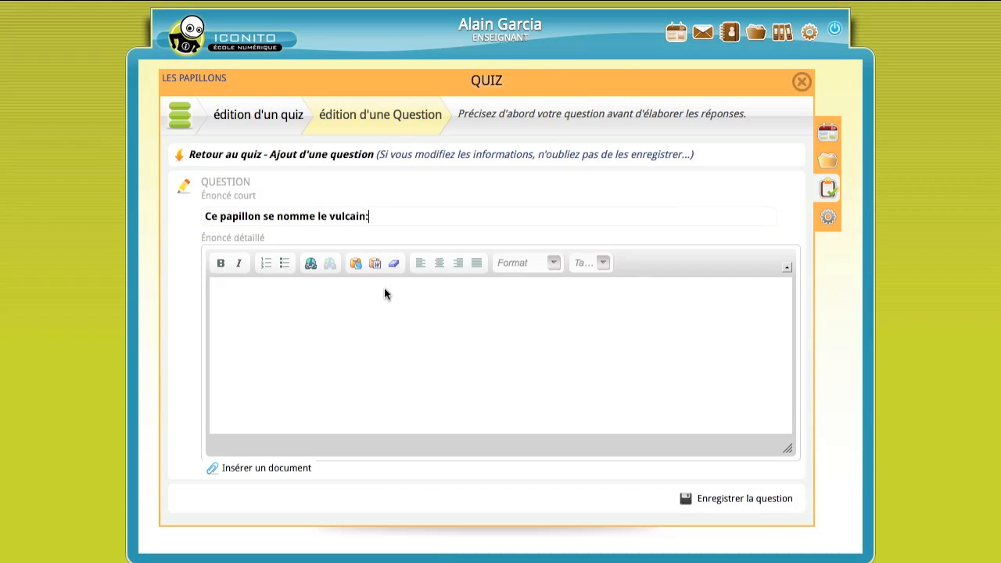
- Upload pas vulcain2.jpg from the Bureau folder to Les papillons and insert it with its content displayed in the question's detailed statement
{"action": "left_click", "coordinate": [265, 468]}
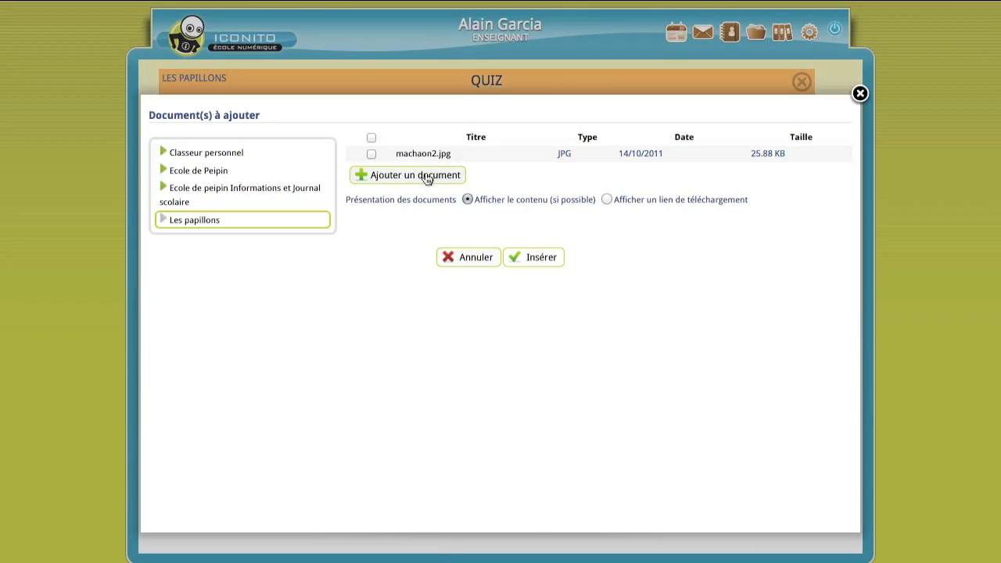
{"action": "left_click", "coordinate": [426, 177]}
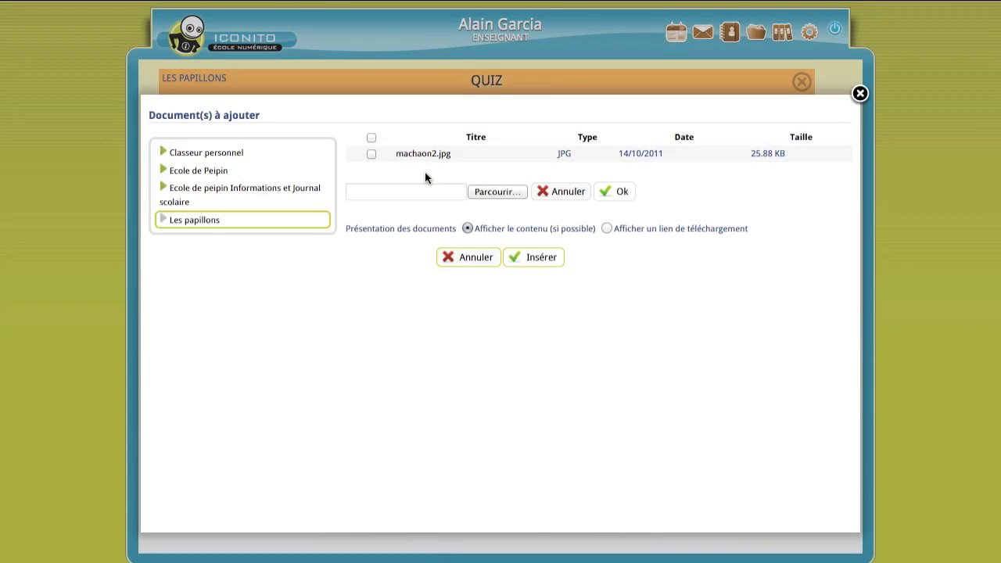
{"action": "left_click", "coordinate": [483, 192]}
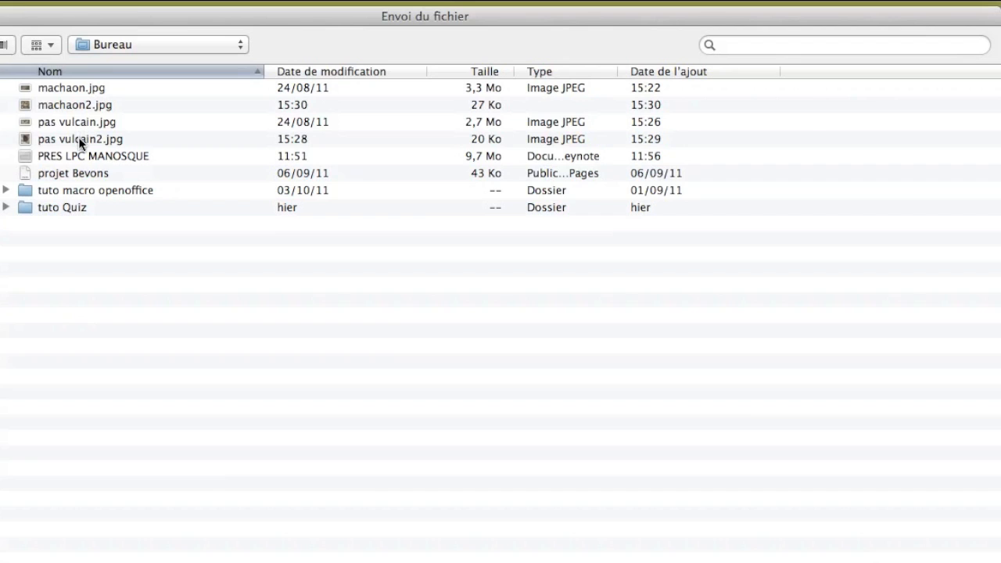
{"action": "double_click", "coordinate": [78, 137]}
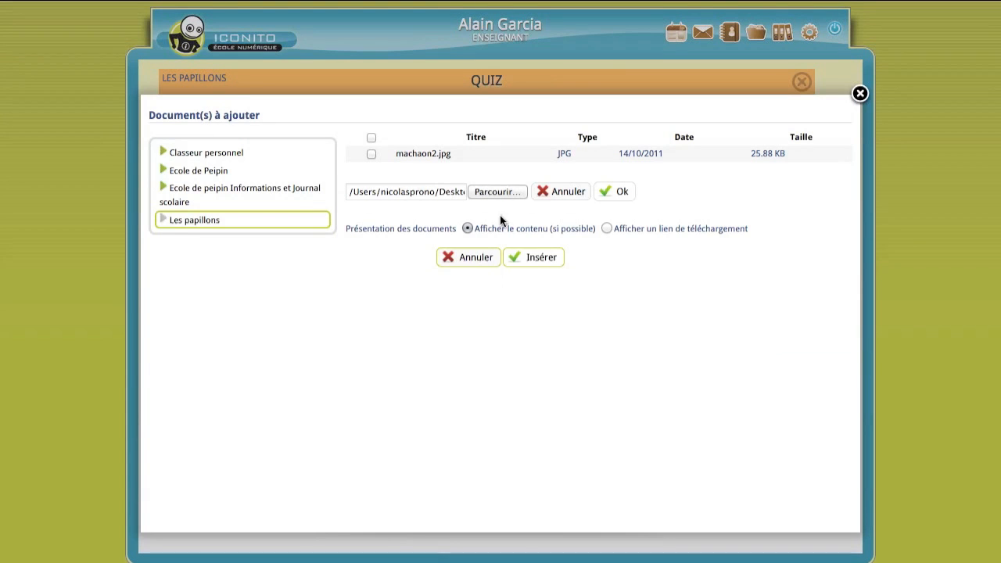
{"action": "left_click", "coordinate": [617, 194]}
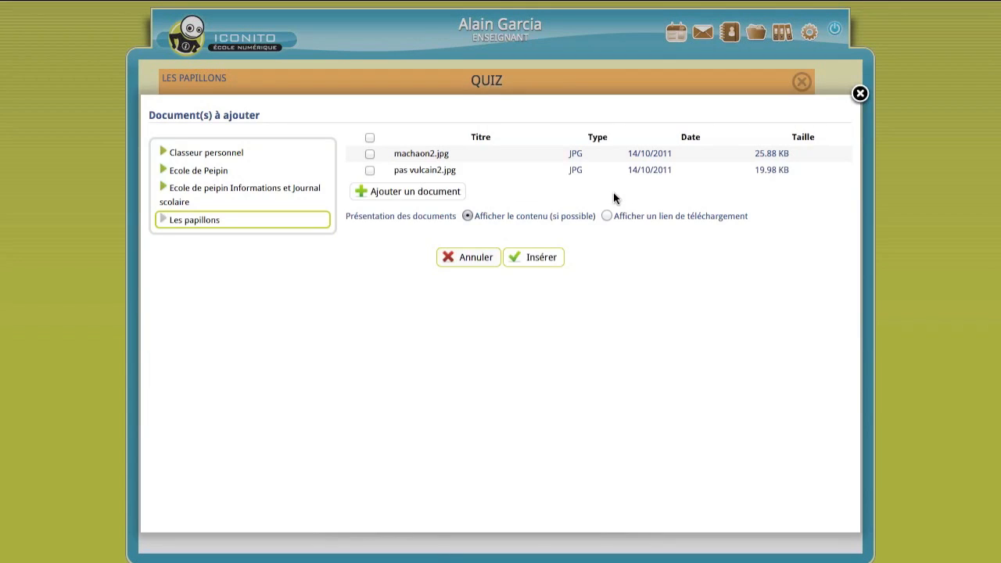
{"action": "left_click", "coordinate": [370, 170]}
{"action": "left_click", "coordinate": [538, 257]}
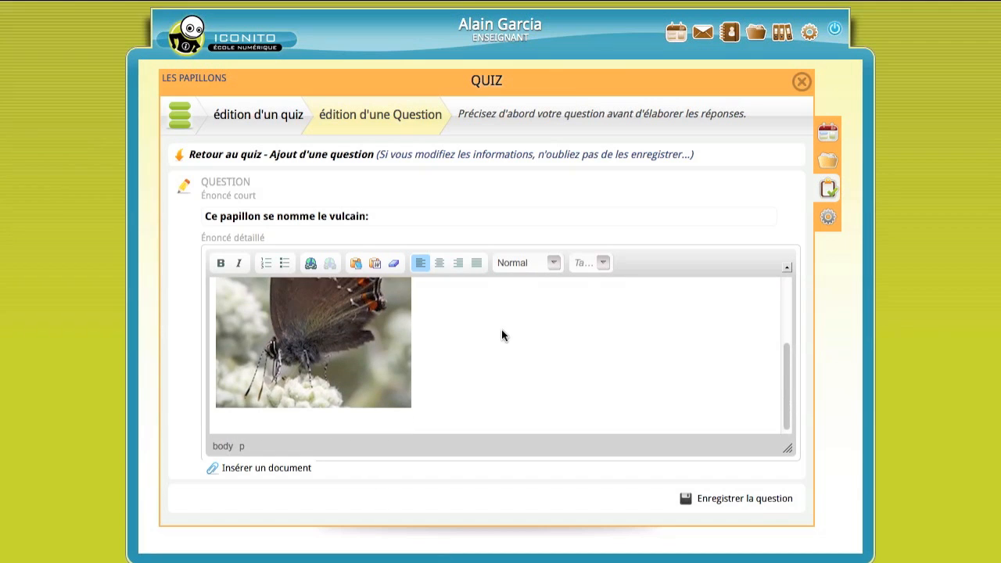
- Save the second question and enter "Vrai" as an answer proposition
{"action": "left_click", "coordinate": [703, 500]}
{"action": "type", "text": "Vrai"}
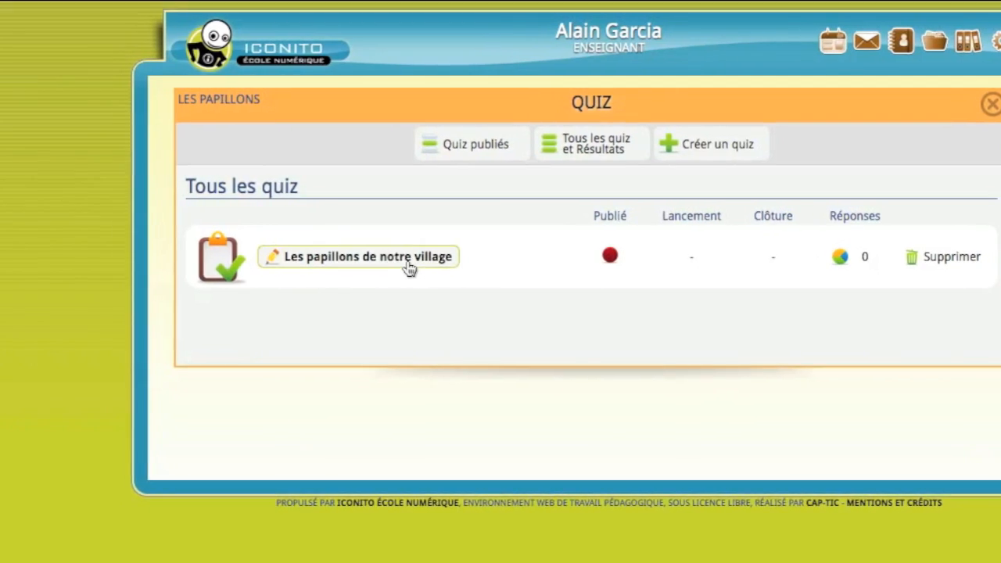
- Open the quiz "Les papillons de notre village" for editing, set its status to Publié and save it
{"action": "left_click", "coordinate": [393, 266]}
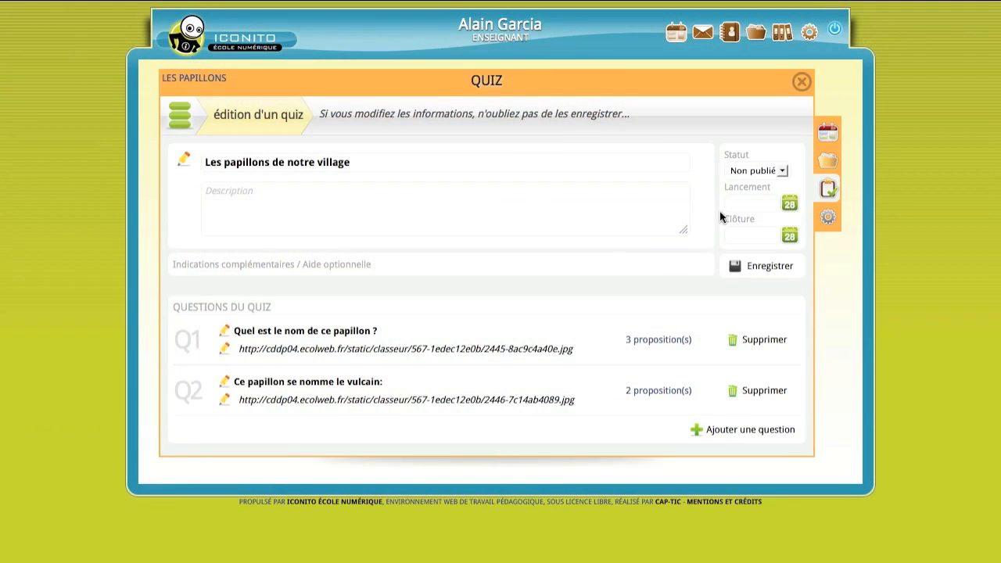
{"action": "left_click", "coordinate": [782, 172]}
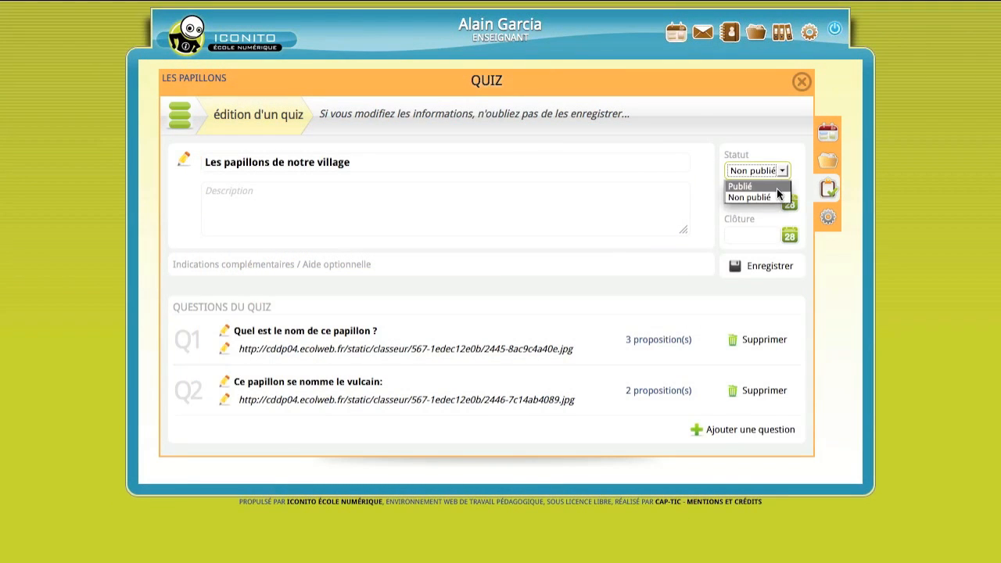
{"action": "left_click", "coordinate": [777, 188]}
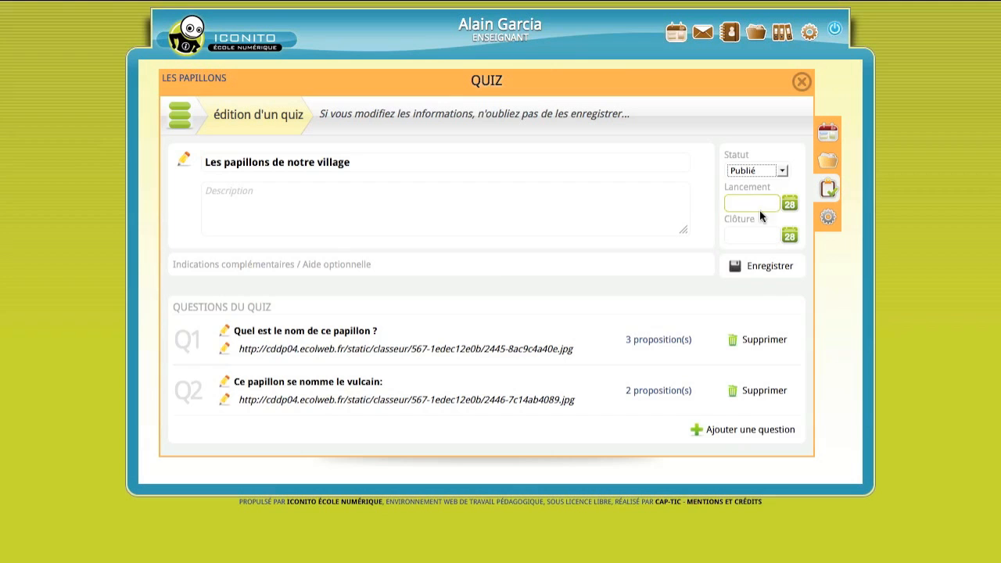
{"action": "left_click", "coordinate": [752, 274]}
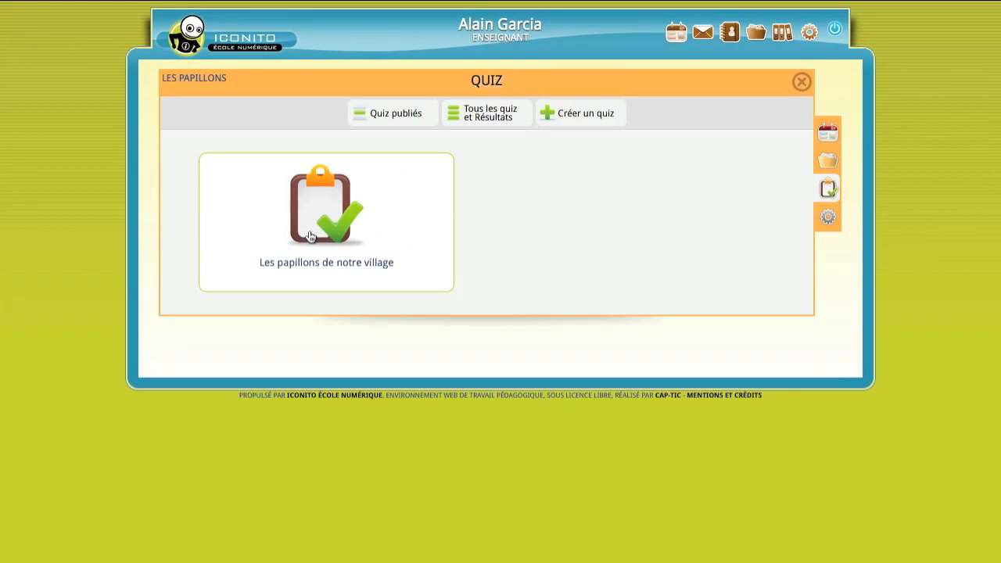
- Take the published quiz, choosing "Le macmahon" for the first question, answering the second one, and finish it
{"action": "left_click", "coordinate": [311, 236]}
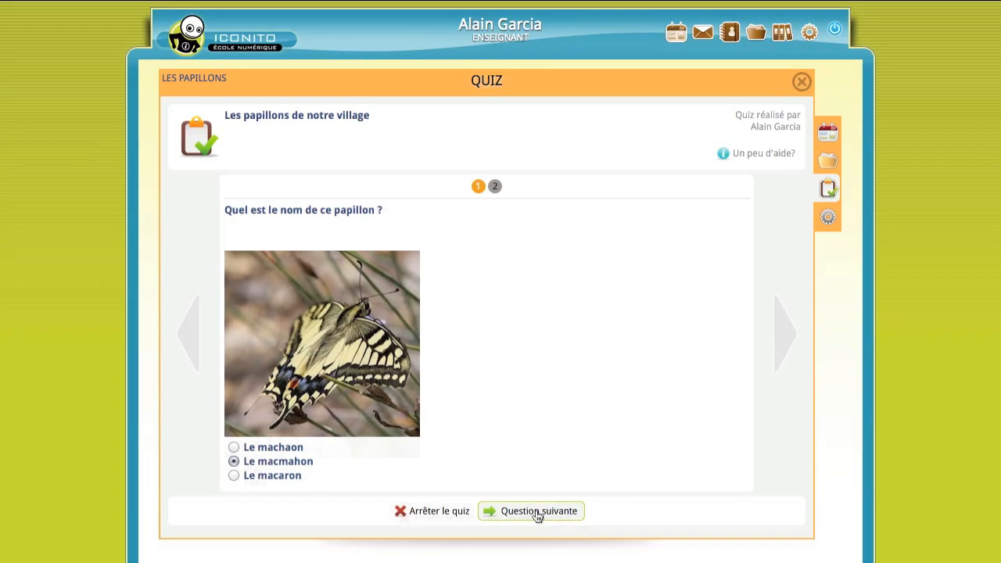
{"action": "left_click", "coordinate": [537, 516]}
{"action": "left_click", "coordinate": [234, 483]}
{"action": "left_click", "coordinate": [521, 519]}
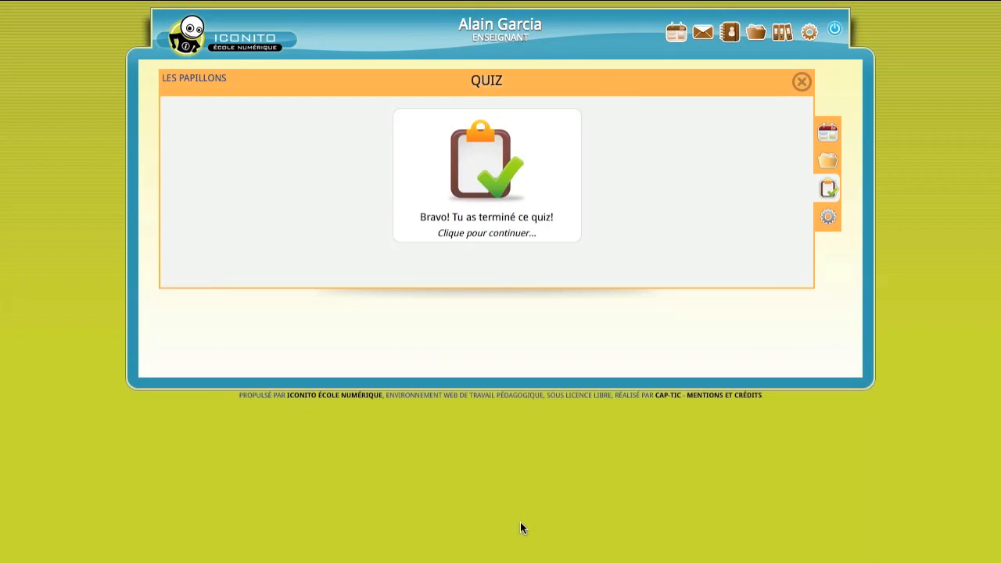
{"action": "left_click", "coordinate": [502, 236]}
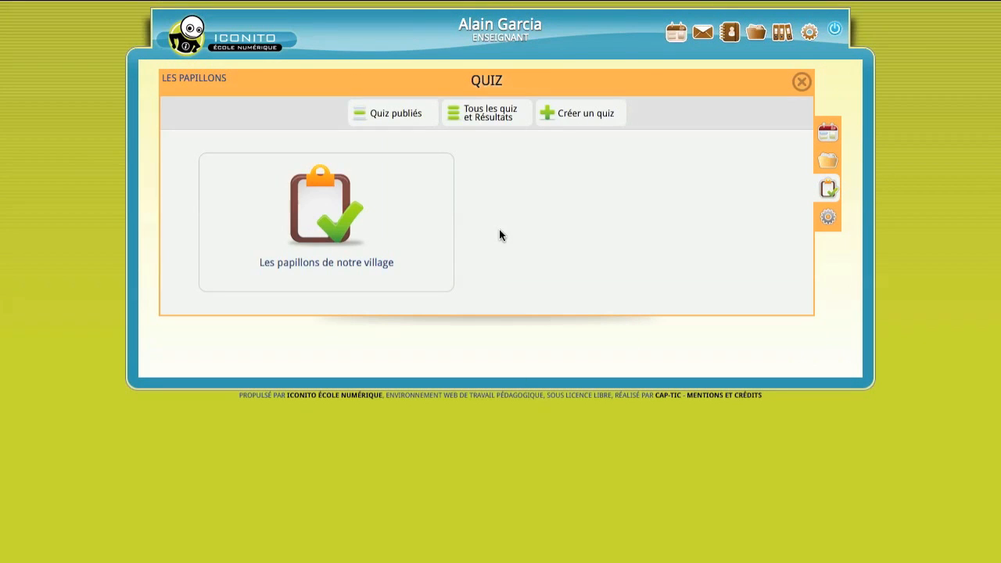
- View the results of the quiz "Les papillons de notre village" from the list of all quizzes
{"action": "left_click", "coordinate": [486, 116]}
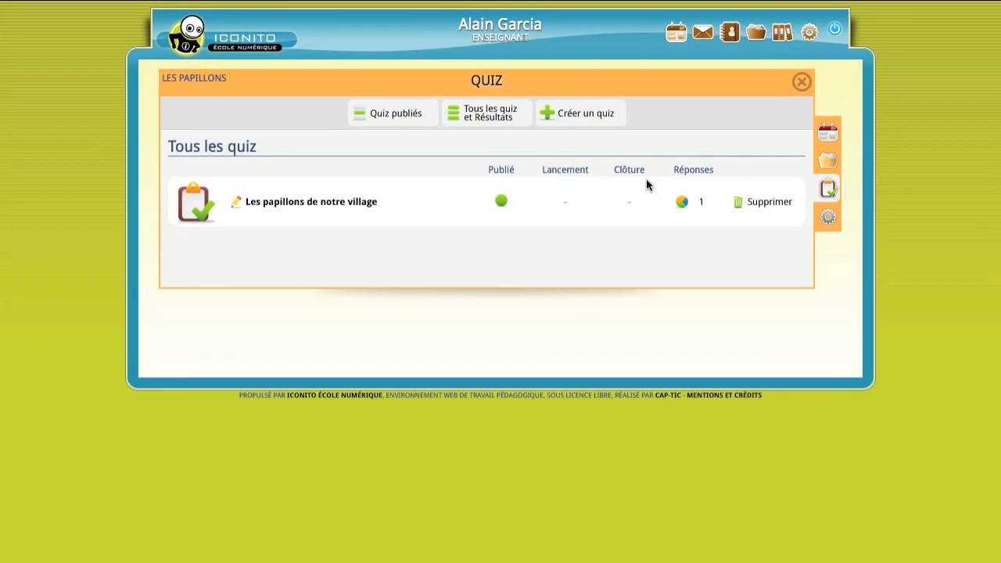
{"action": "left_click", "coordinate": [684, 203]}
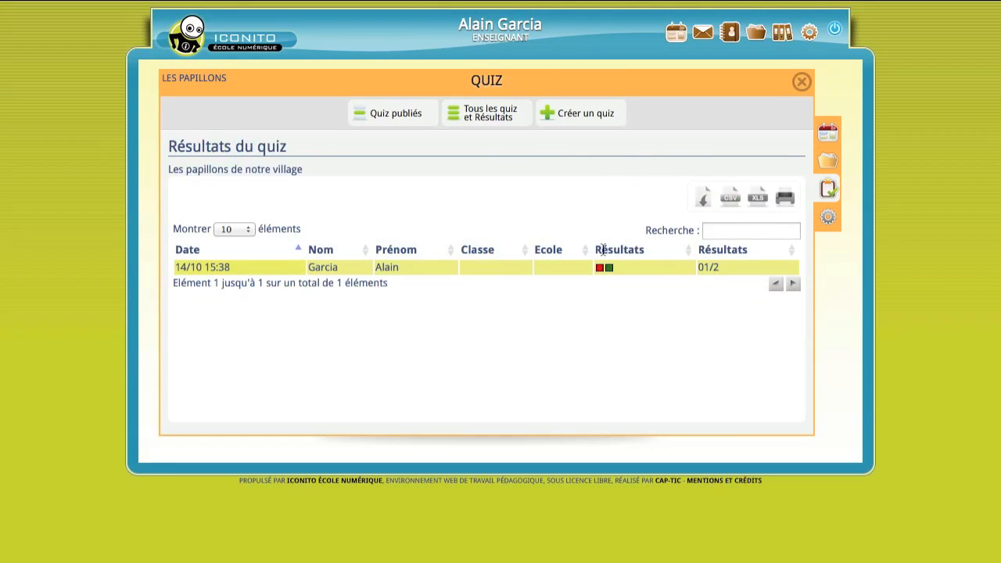